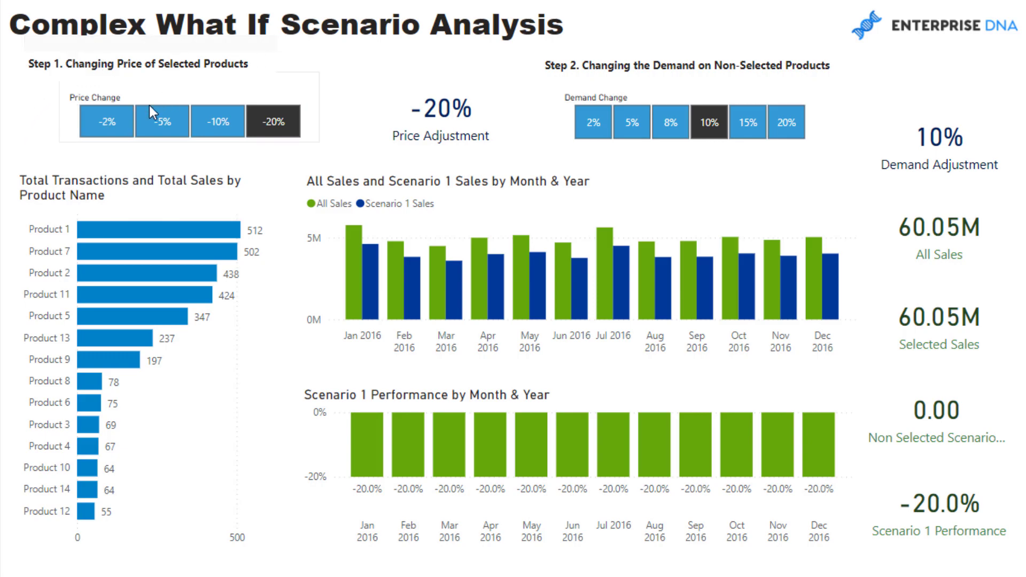
# Step: Try -2% and -10% price changes, then return the Price Change slicer to -20%
pyautogui.click(117, 123)
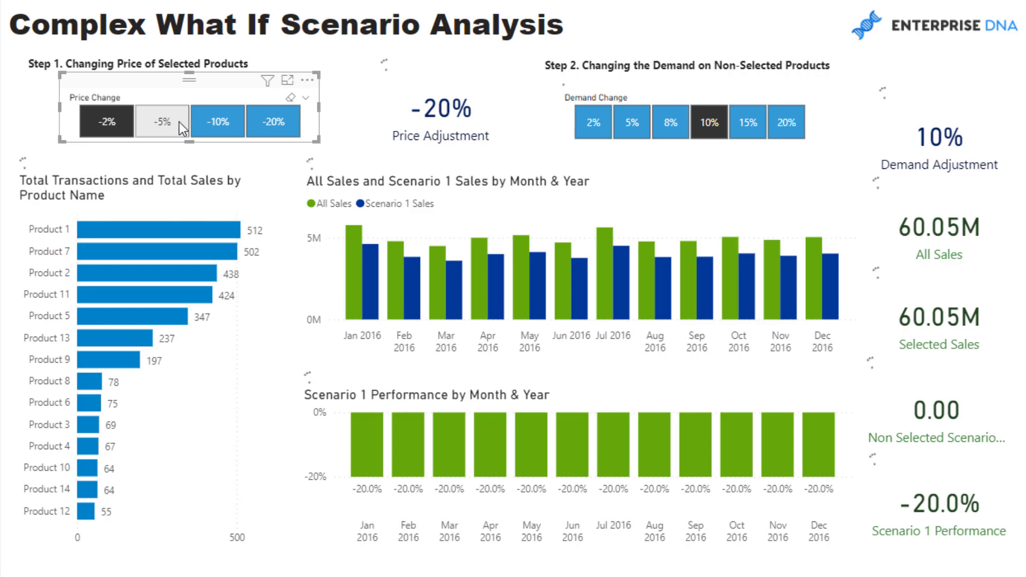
pyautogui.click(216, 117)
pyautogui.click(273, 120)
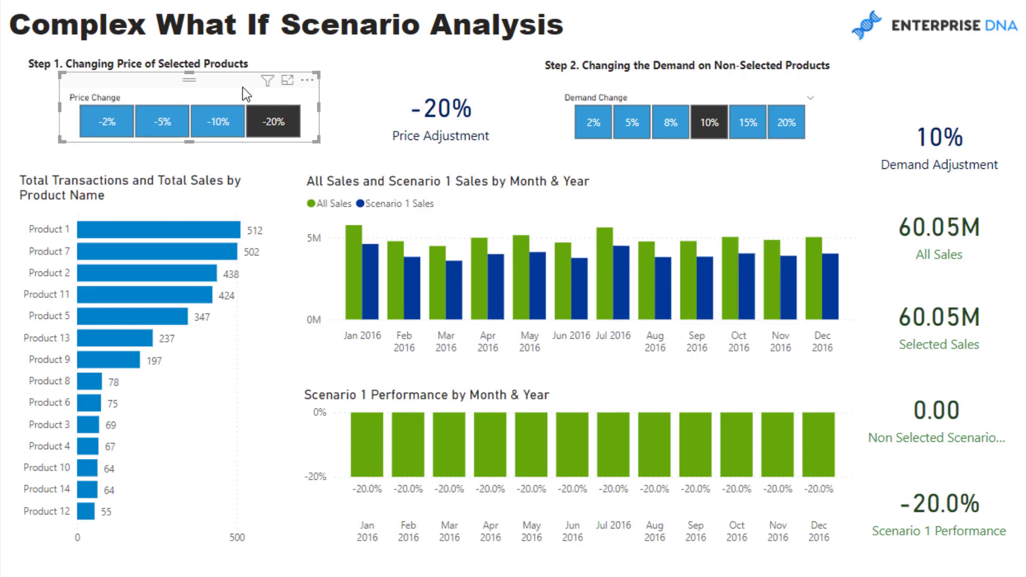
pyautogui.click(37, 104)
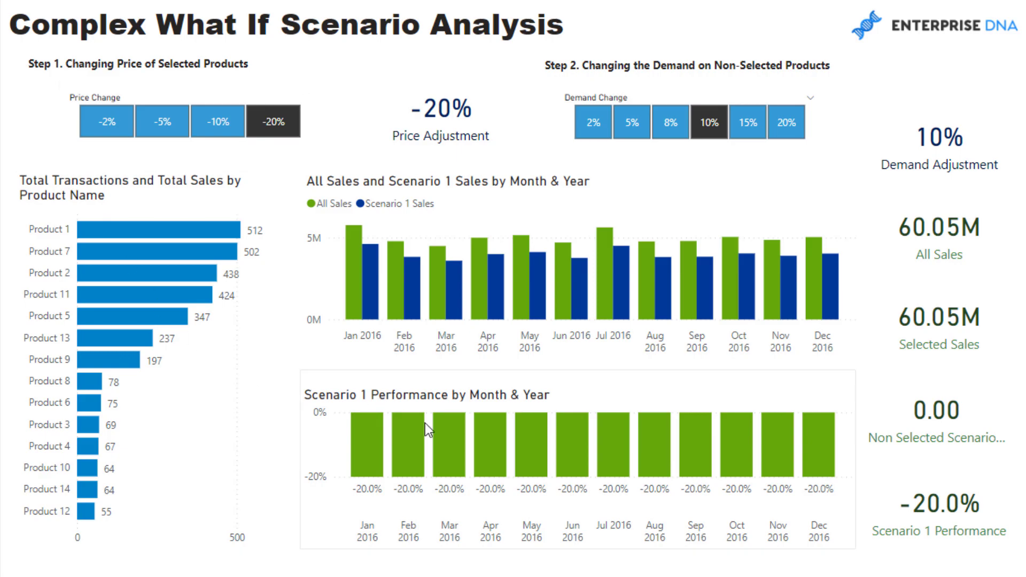
pyautogui.moveTo(369, 300)
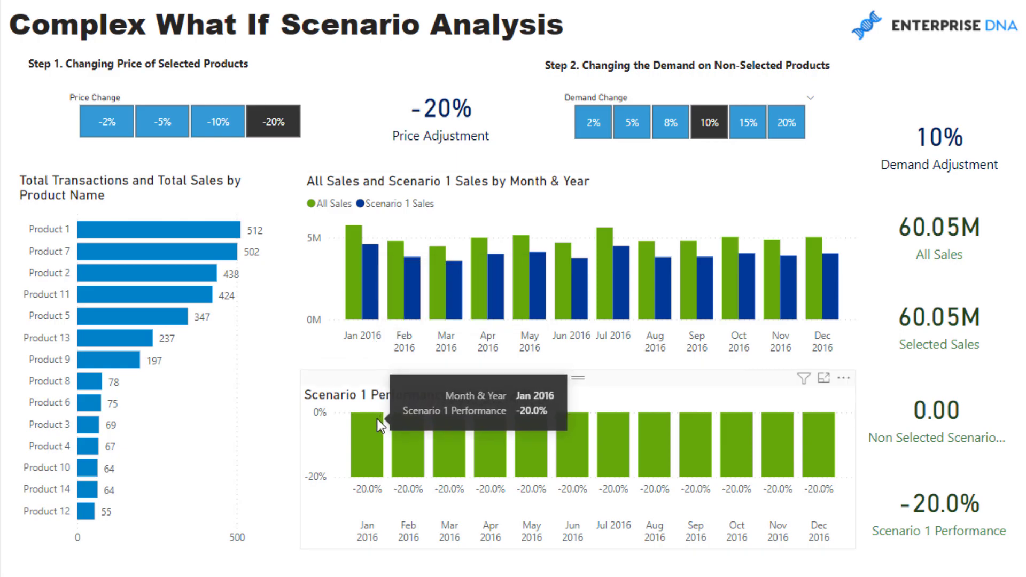
pyautogui.click(260, 126)
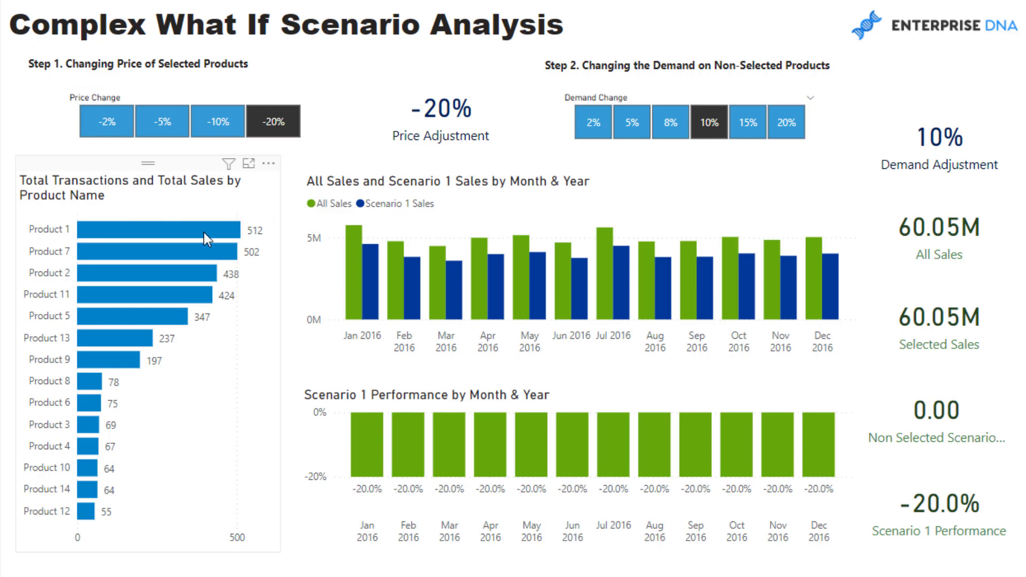
pyautogui.moveTo(203, 233)
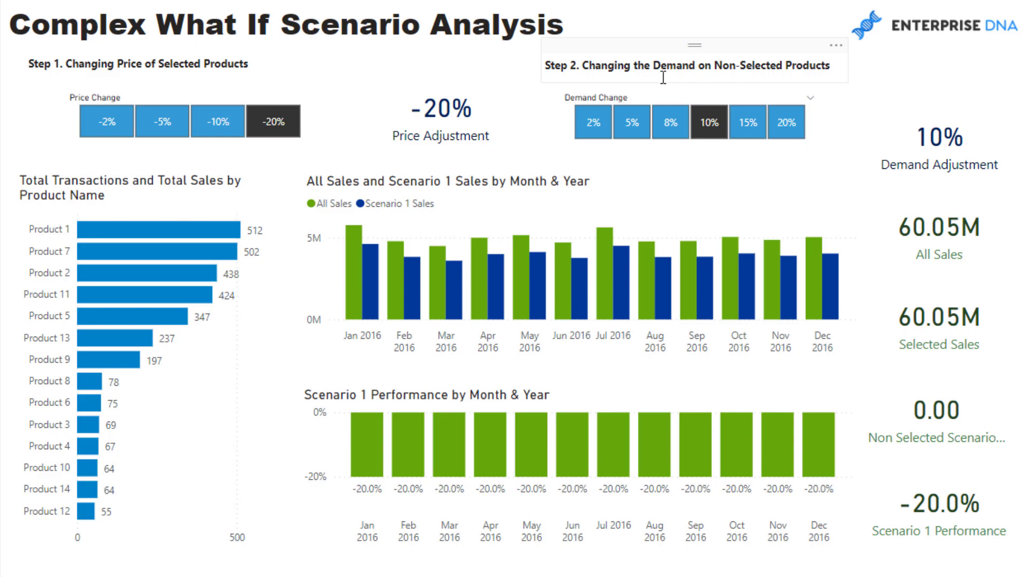
# Step: Make Product 1 the repriced product and set the demand change to 8%
pyautogui.click(222, 228)
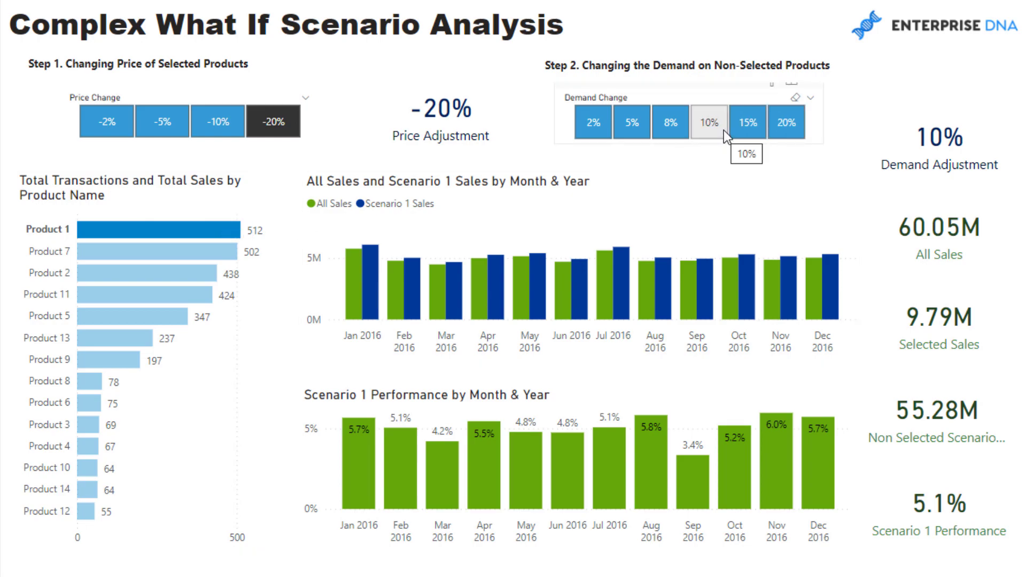
pyautogui.click(663, 123)
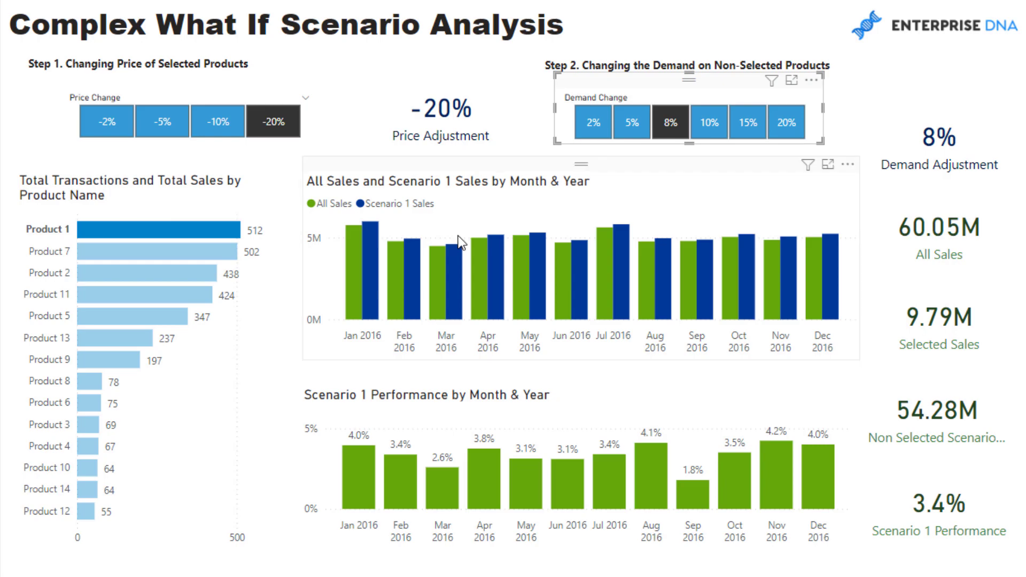
pyautogui.moveTo(443, 249)
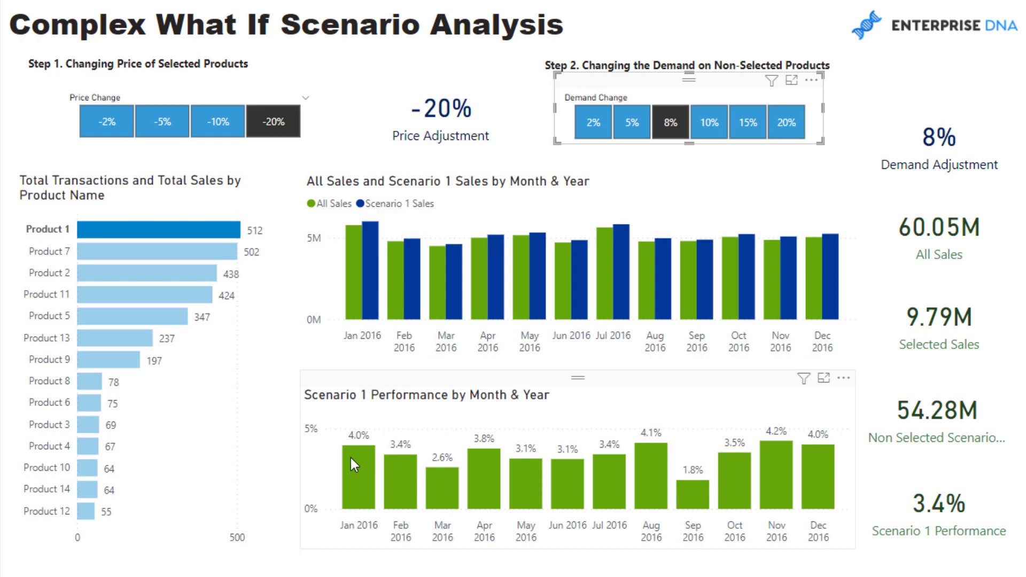
pyautogui.moveTo(406, 251)
pyautogui.moveTo(656, 484)
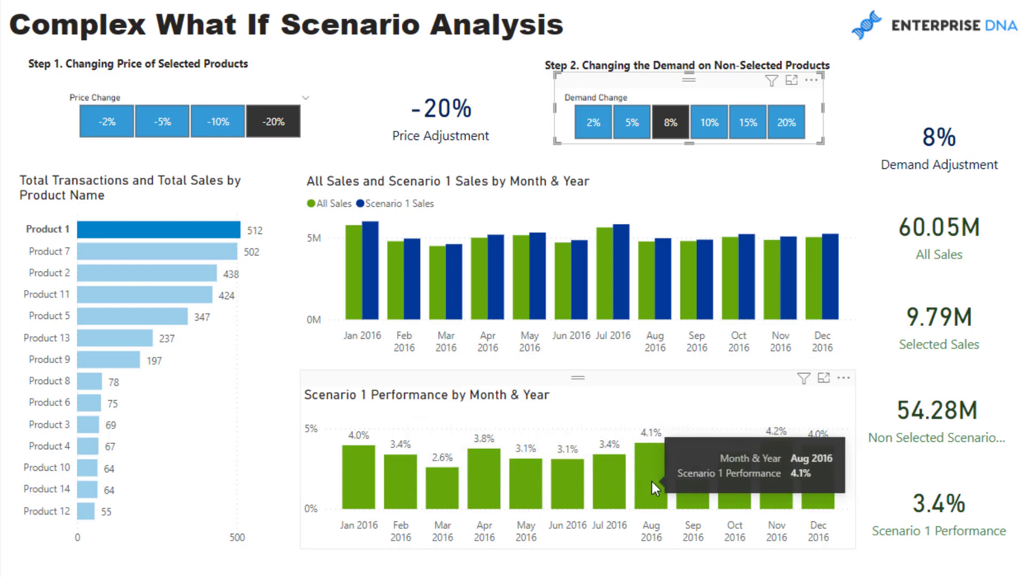
pyautogui.moveTo(688, 495)
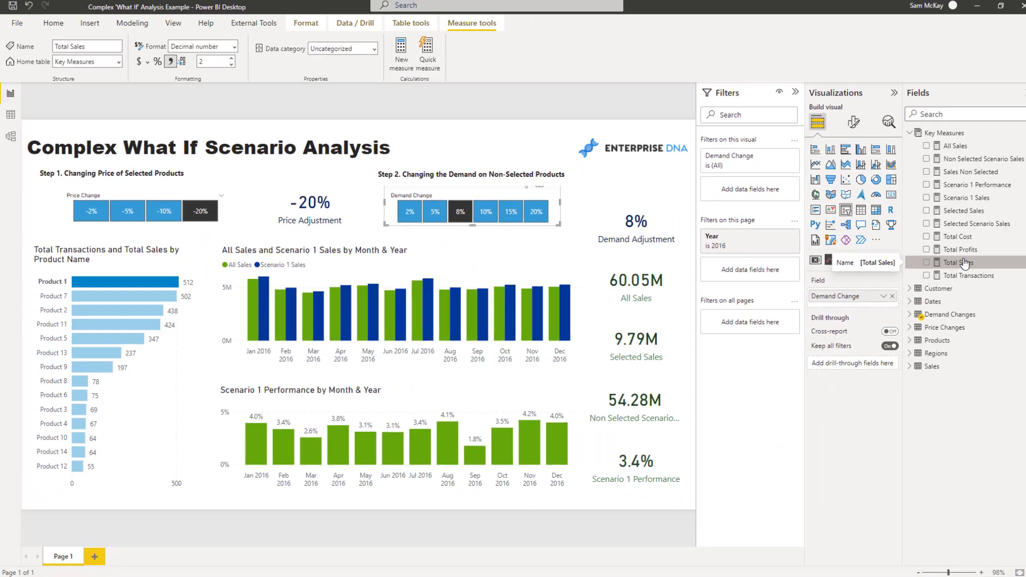
# Step: Show the Total Sales formula, then the Selected Scenario Sales measure's DAX
pyautogui.click(949, 263)
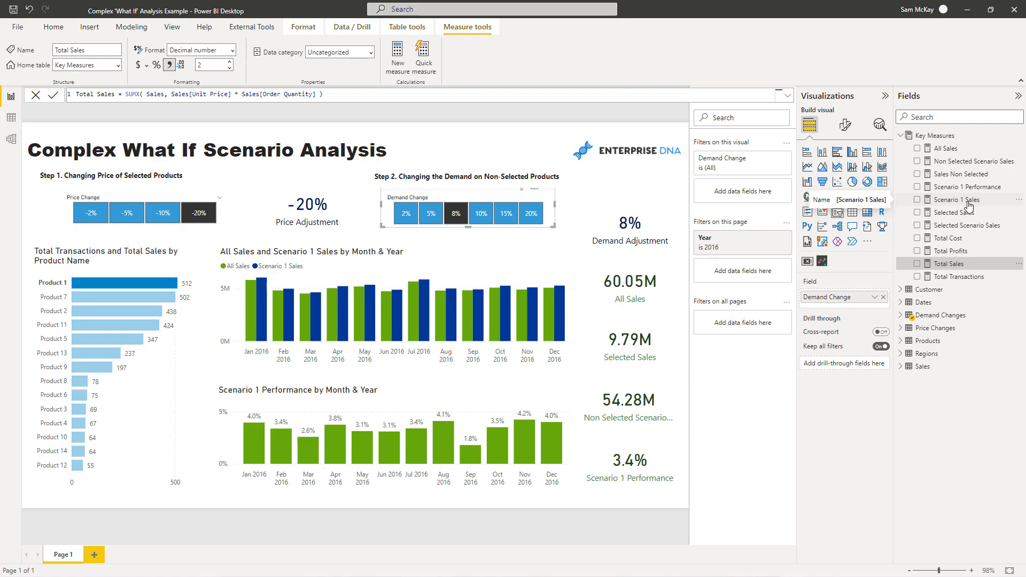
pyautogui.moveTo(169, 285)
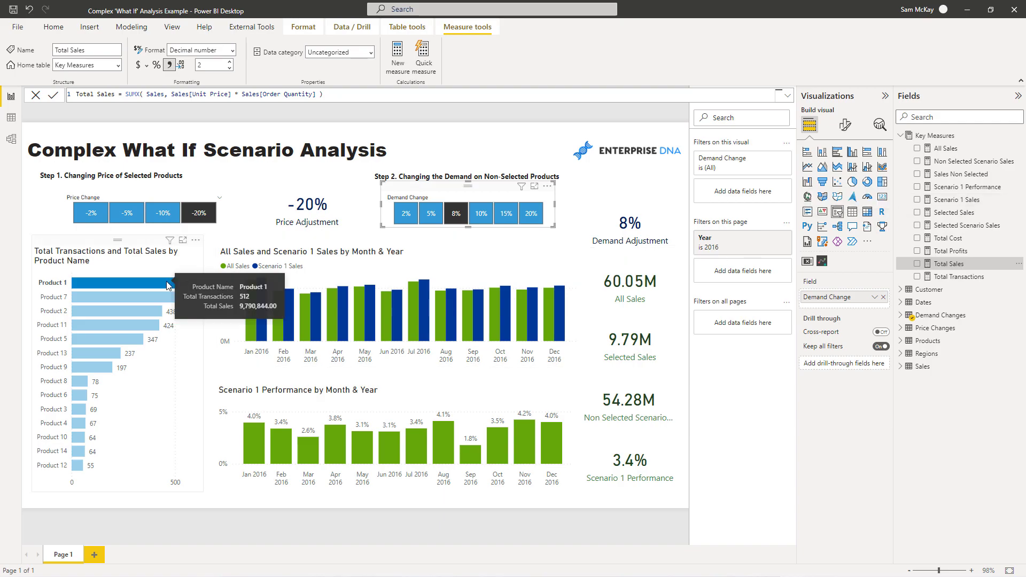
pyautogui.click(944, 231)
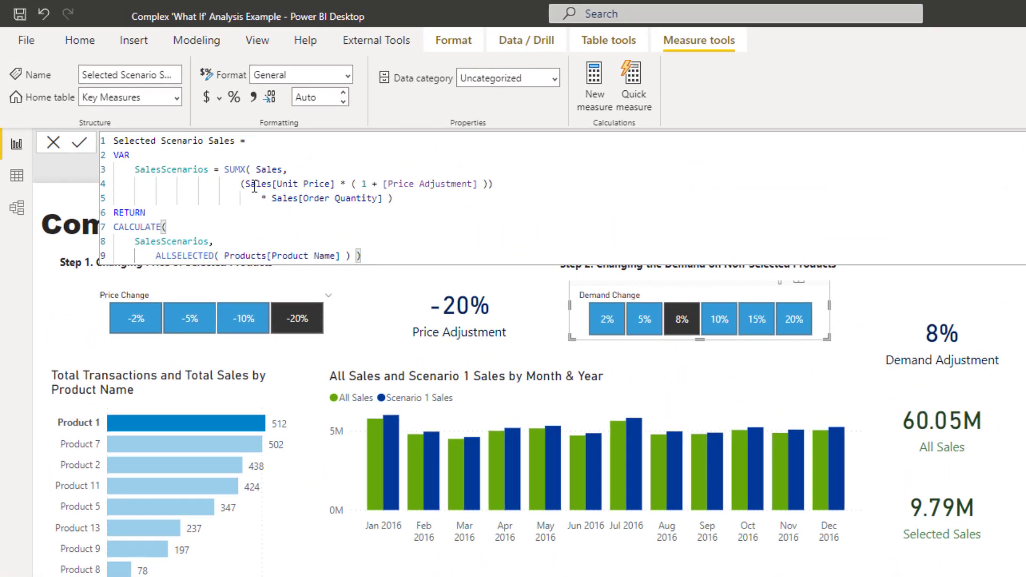
# Step: Highlight the SalesScenarios variable, the [Price Adjustment] reference and the ALLSELECTED filter
pyautogui.moveTo(397, 198); pyautogui.dragTo(140, 168)
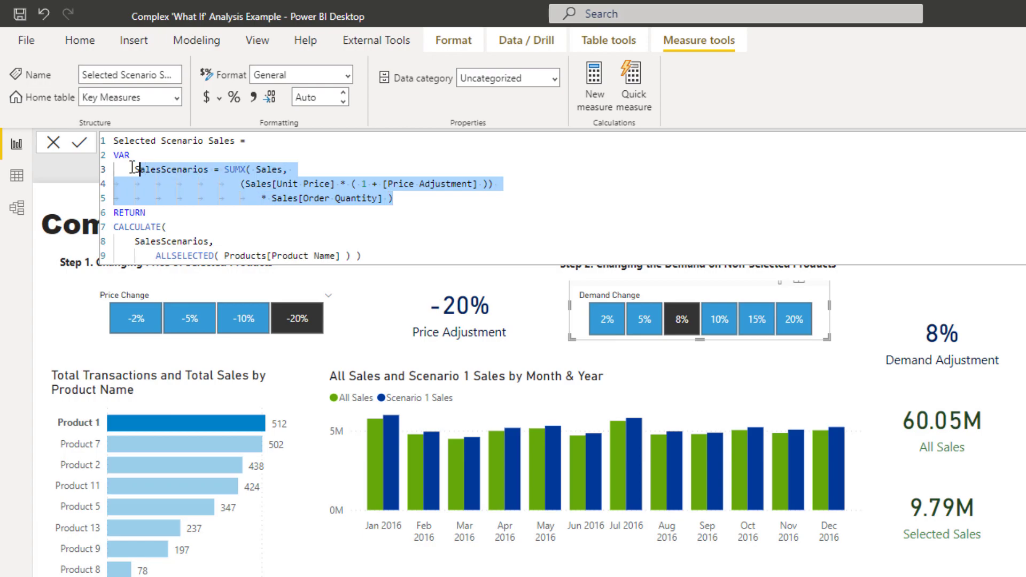
pyautogui.click(135, 169)
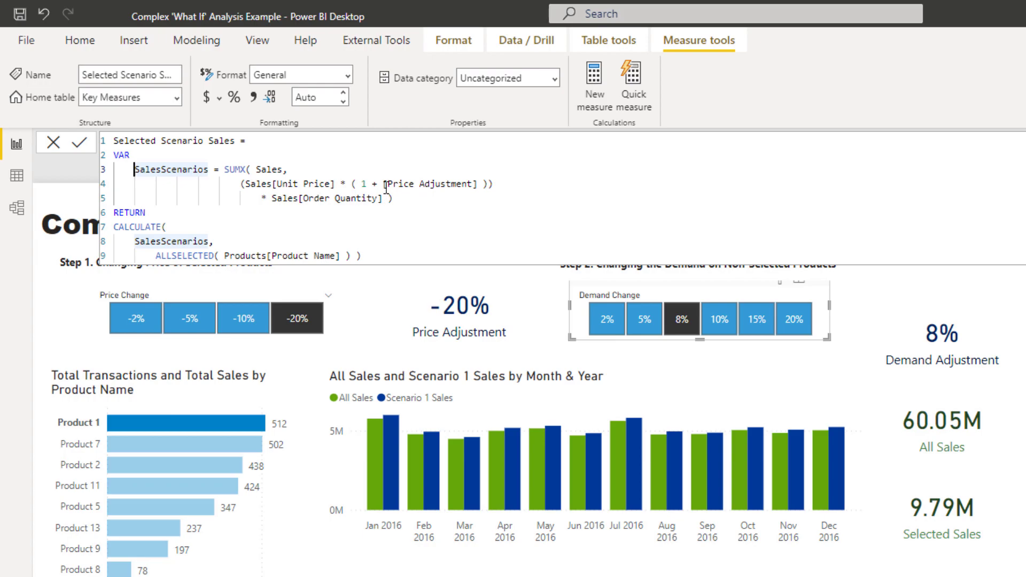
pyautogui.moveTo(384, 184); pyautogui.dragTo(484, 187)
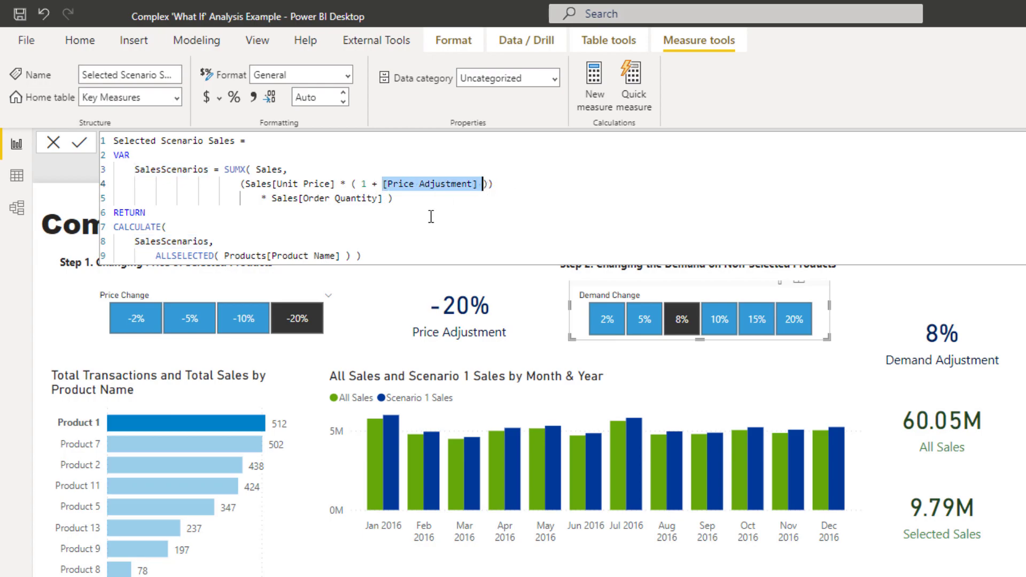
pyautogui.moveTo(363, 257); pyautogui.dragTo(156, 255)
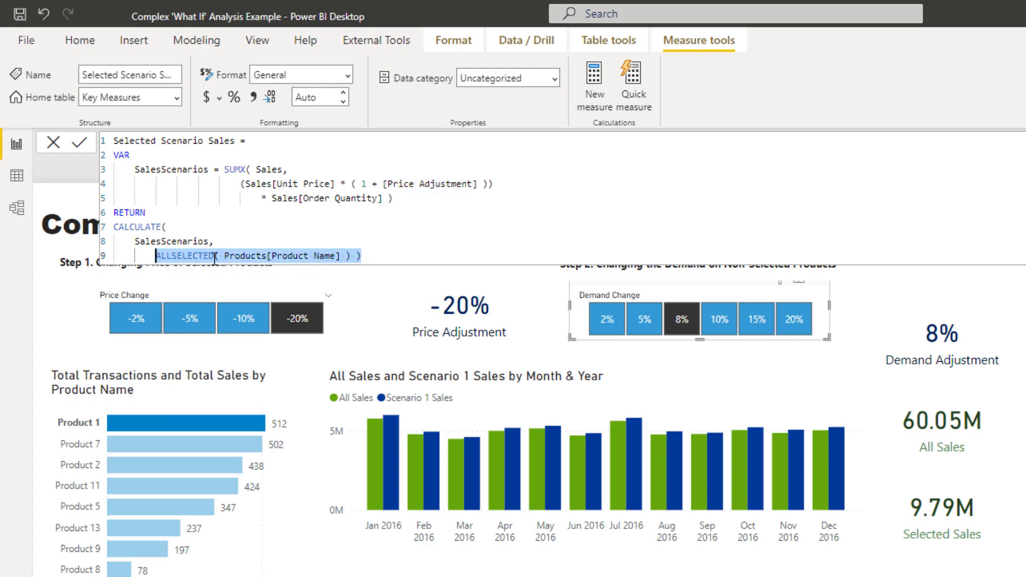
pyautogui.click(387, 244)
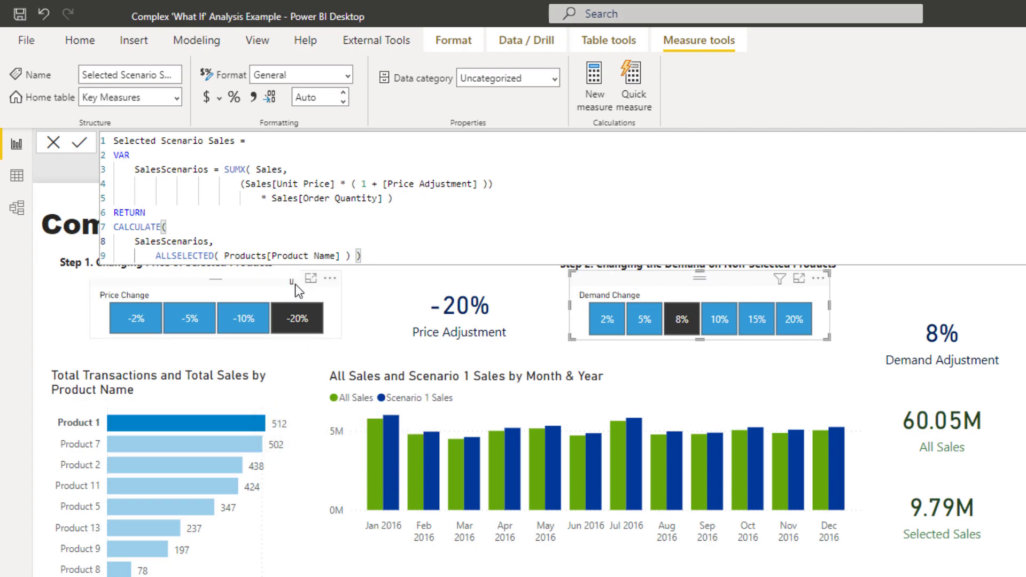
pyautogui.moveTo(247, 421)
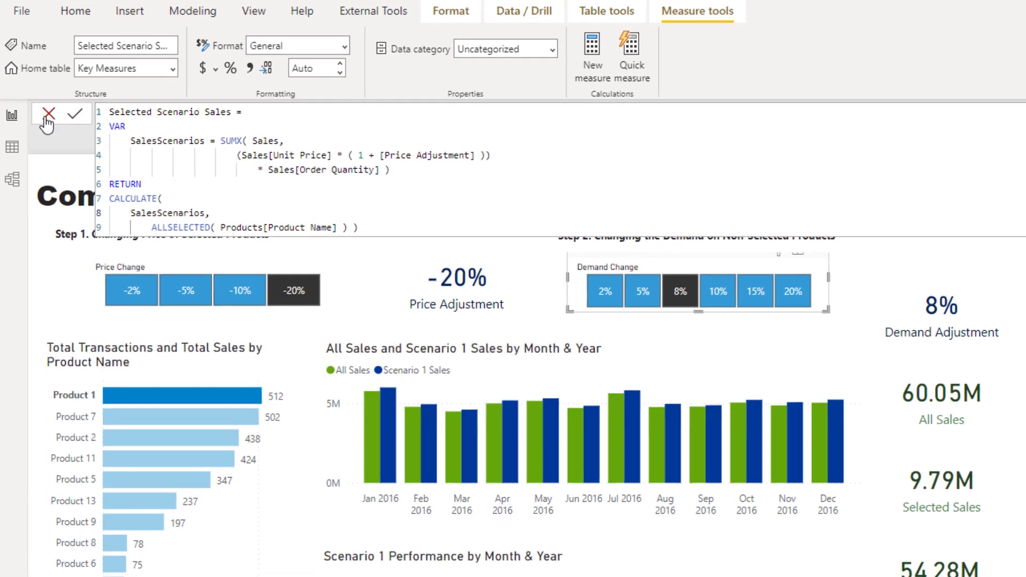
# Step: Close the formula, try Products 7, 2 and 11 as selected, then clear the selection
pyautogui.click(53, 142)
pyautogui.moveTo(207, 254)
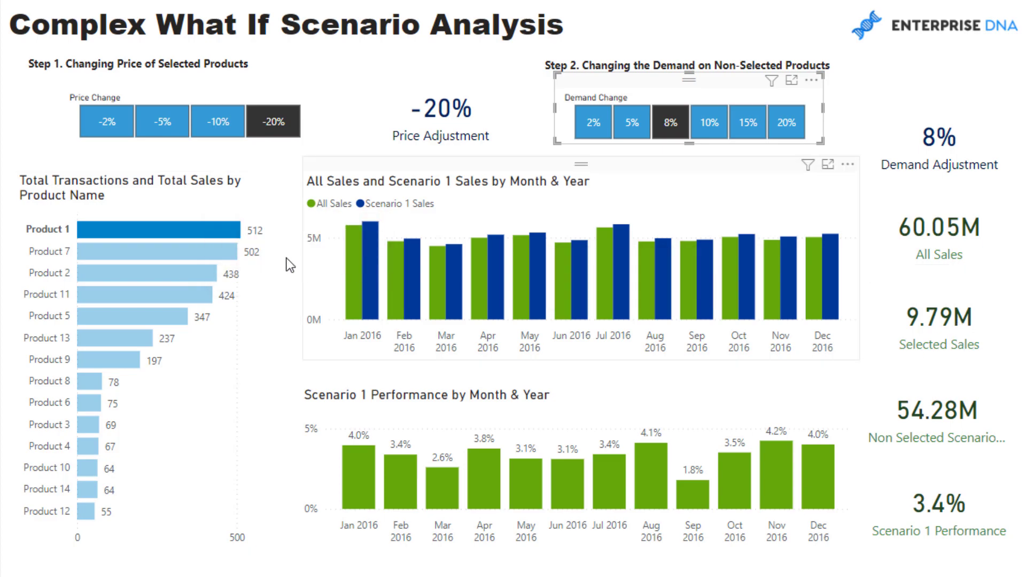
pyautogui.click(231, 250)
pyautogui.click(175, 275)
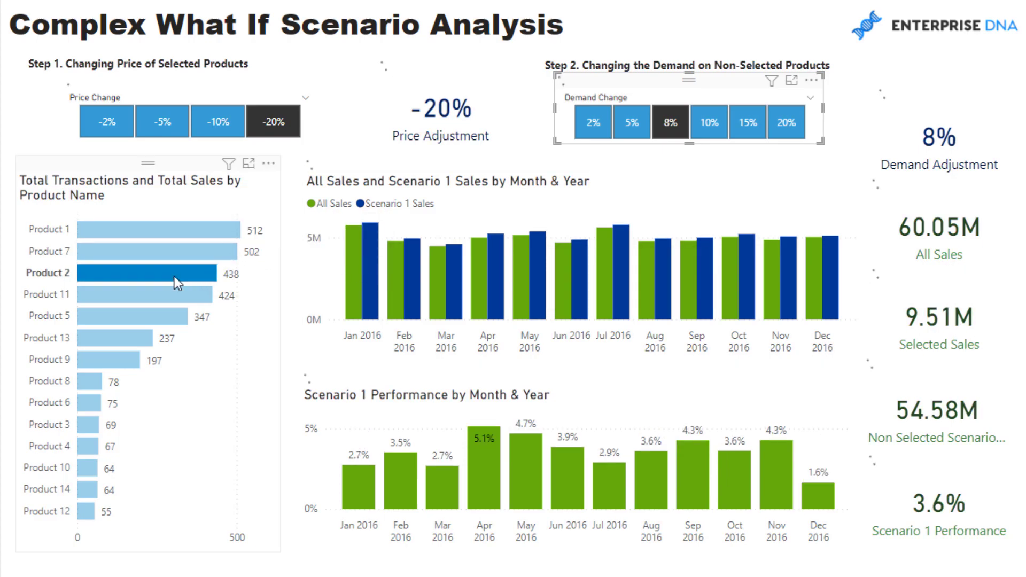
pyautogui.click(172, 293)
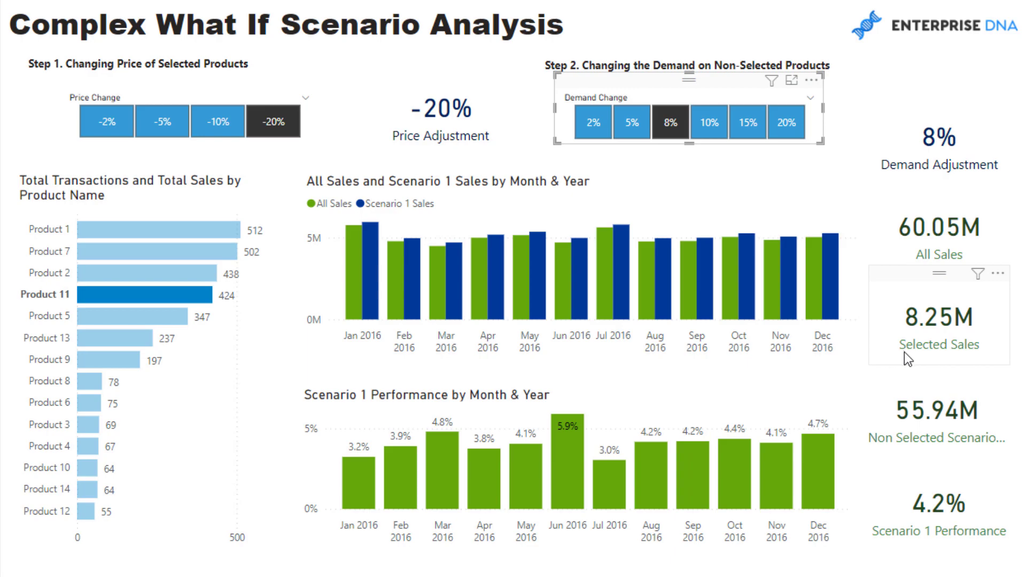
pyautogui.click(202, 301)
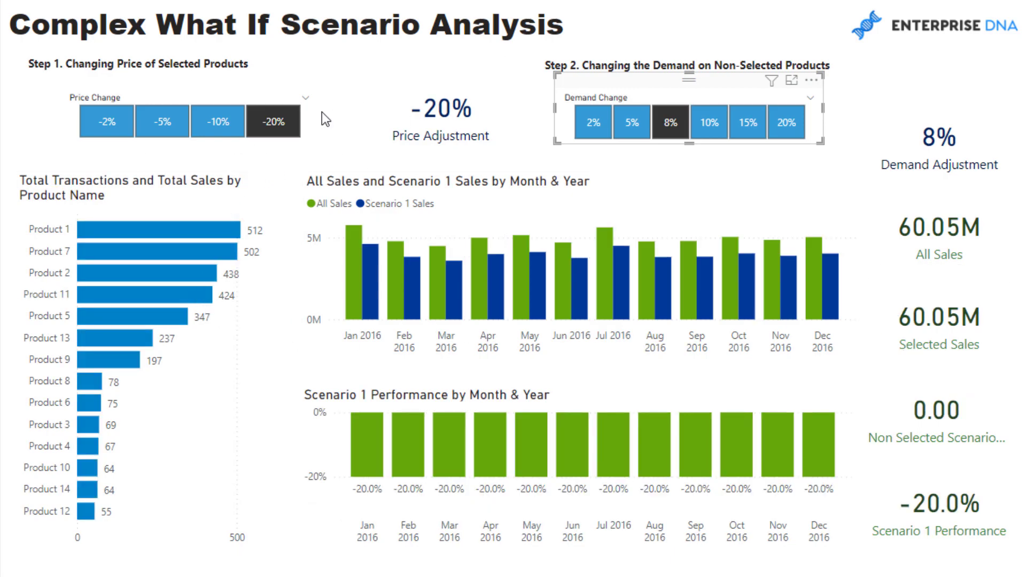
# Step: Reselect Product 1 and view the Selected and Non Selected Scenario Sales DAX formulas
pyautogui.click(176, 229)
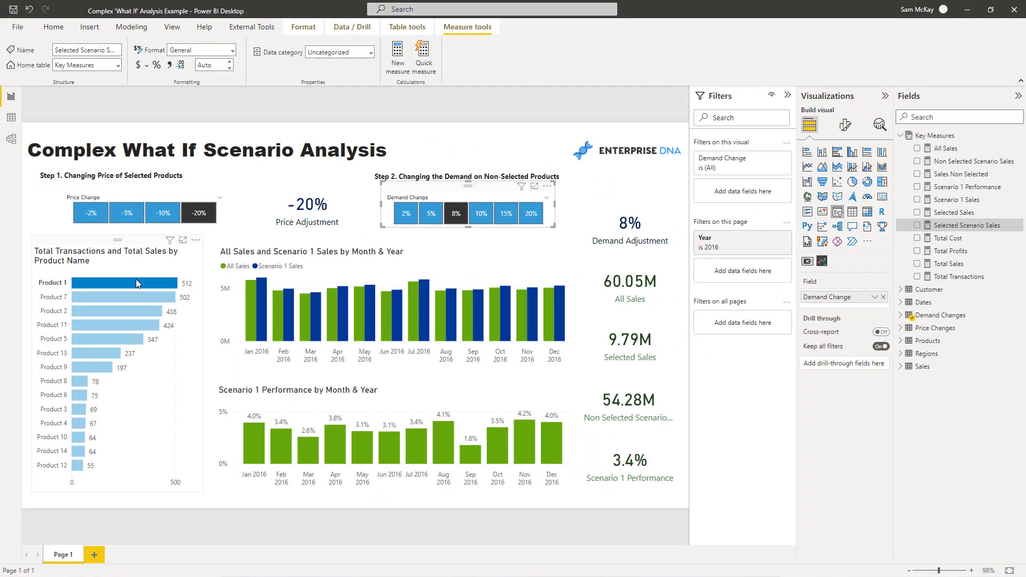
pyautogui.click(967, 225)
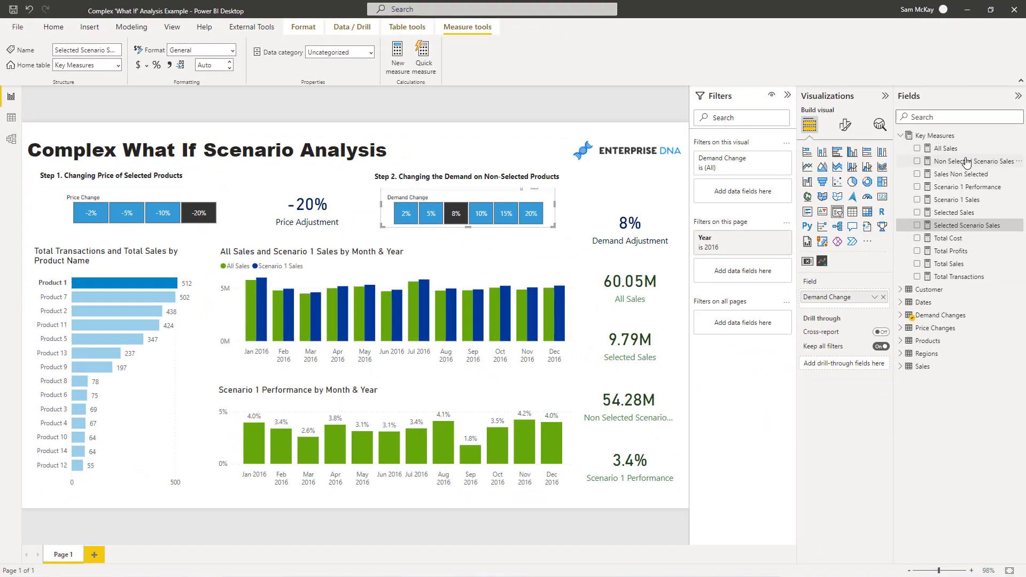
pyautogui.click(967, 161)
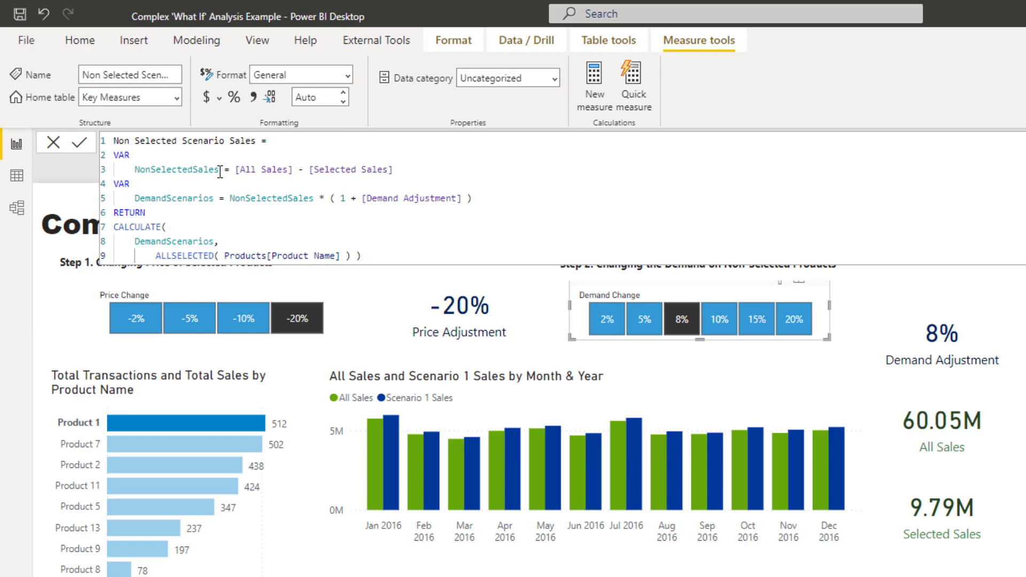
# Step: Highlight the NonSelectedSales and DemandScenarios variables, the sales difference and the demand multiplier
pyautogui.moveTo(219, 171); pyautogui.dragTo(136, 170)
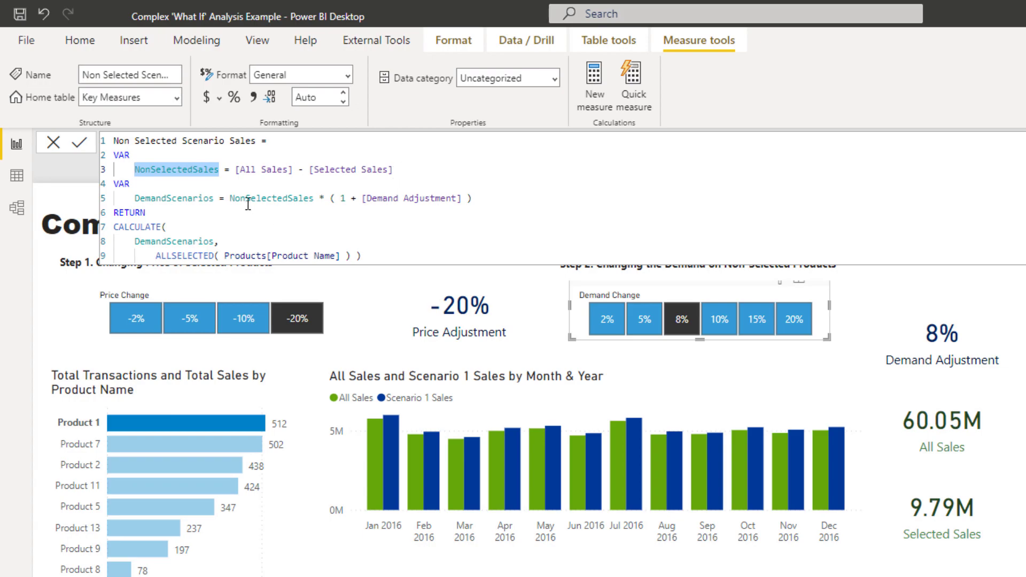
pyautogui.moveTo(213, 199); pyautogui.dragTo(135, 198)
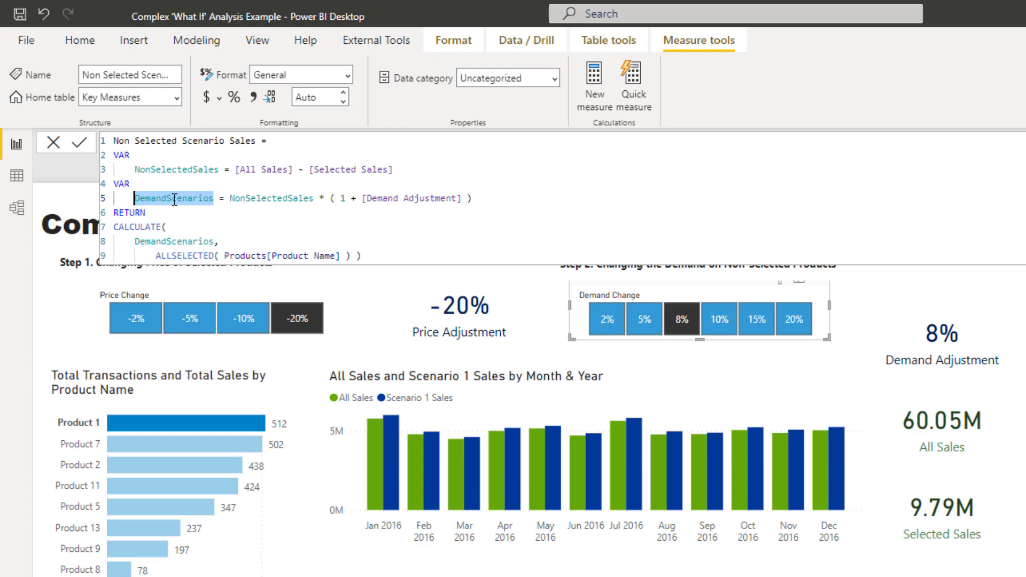
pyautogui.moveTo(229, 199); pyautogui.dragTo(473, 198)
pyautogui.moveTo(398, 169); pyautogui.dragTo(235, 169)
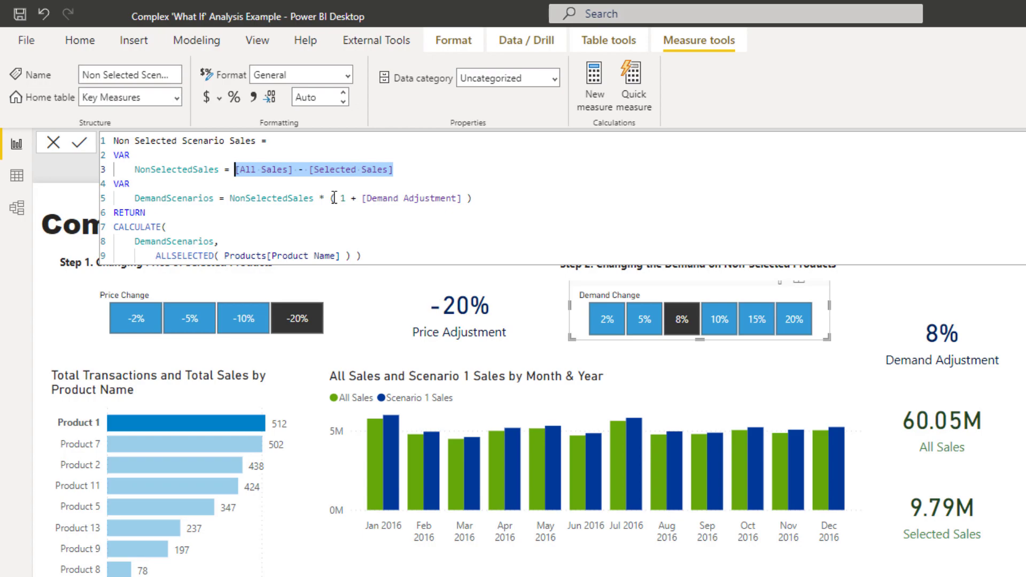
pyautogui.moveTo(331, 199); pyautogui.dragTo(486, 203)
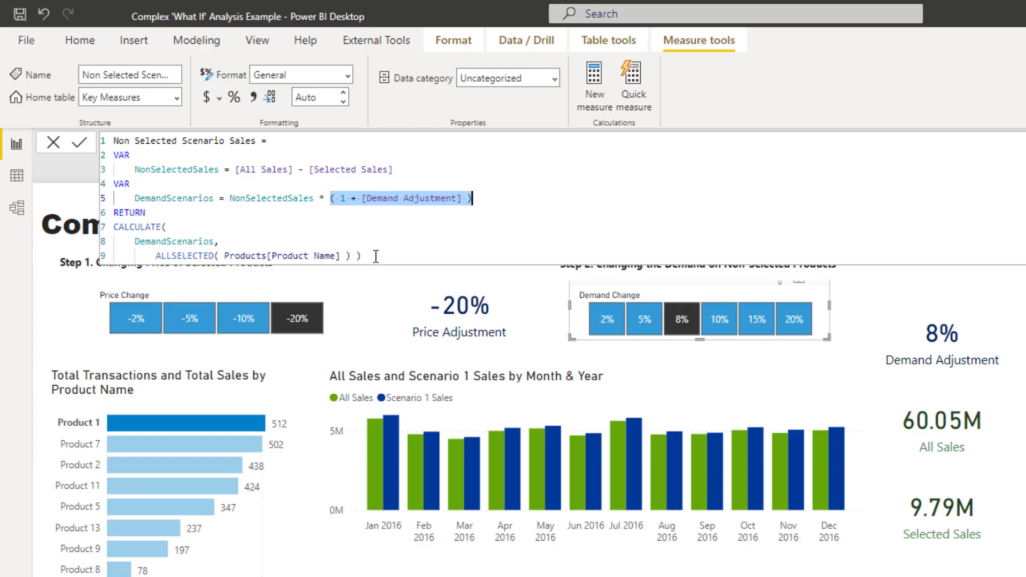
# Step: Highlight the CALCULATE arguments, then close the formula and deselect the Demand Change slicer
pyautogui.moveTo(376, 257); pyautogui.dragTo(120, 242)
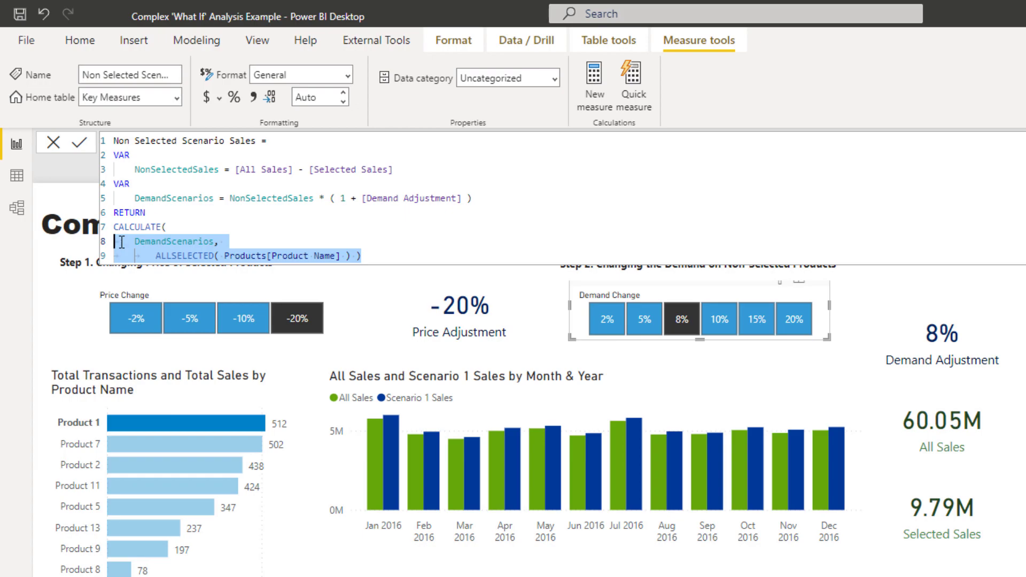
pyautogui.click(386, 252)
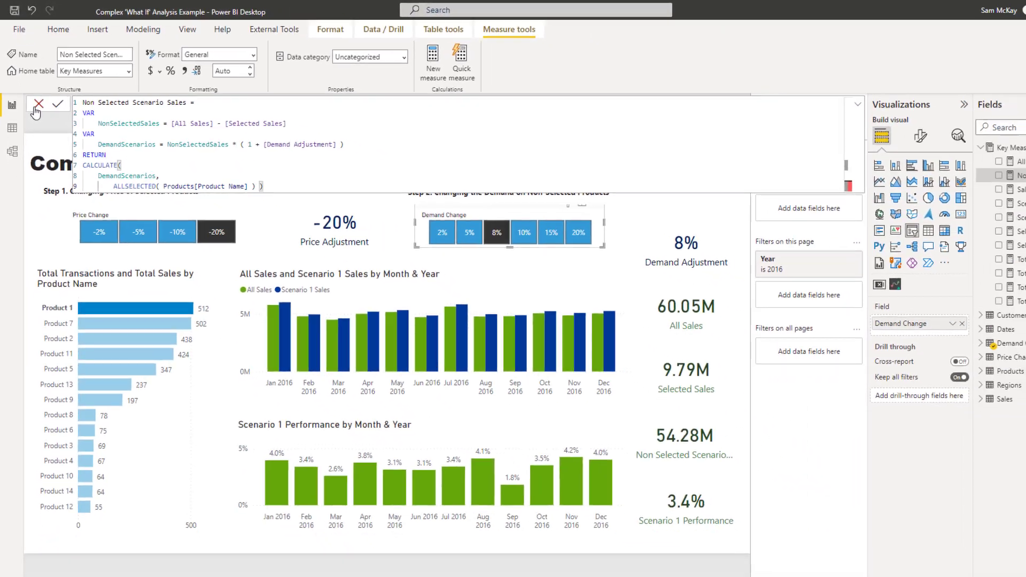
pyautogui.click(38, 104)
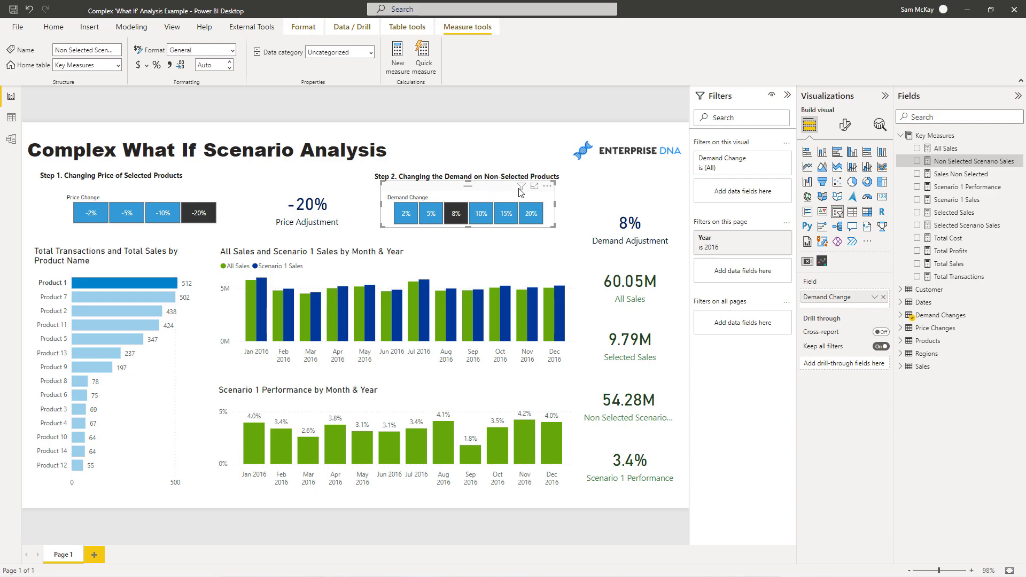
pyautogui.click(571, 196)
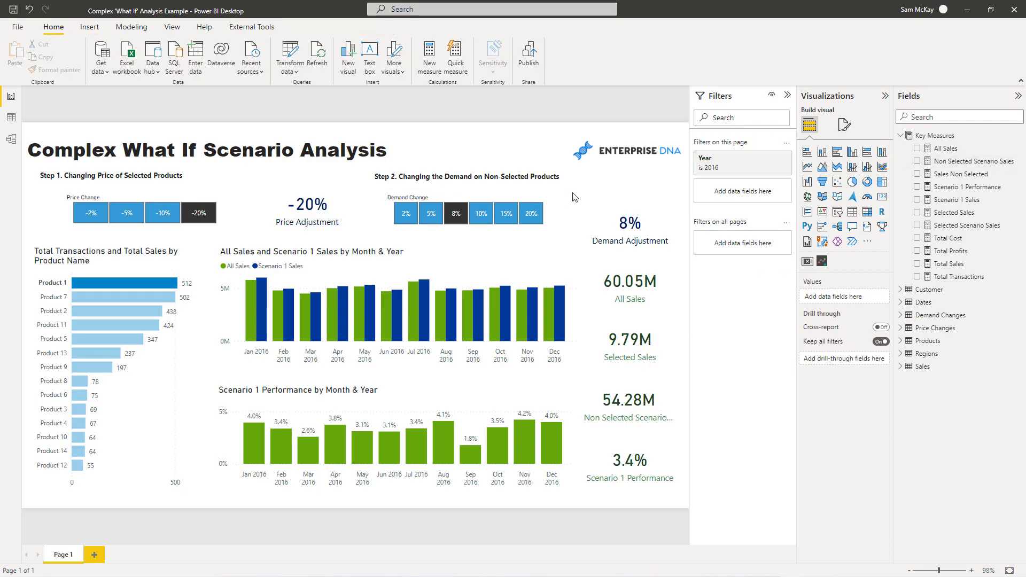
# Step: Show the Scenario 1 Sales formula, highlighting its Selected and Non Selected Scenario Sales references
pyautogui.click(947, 201)
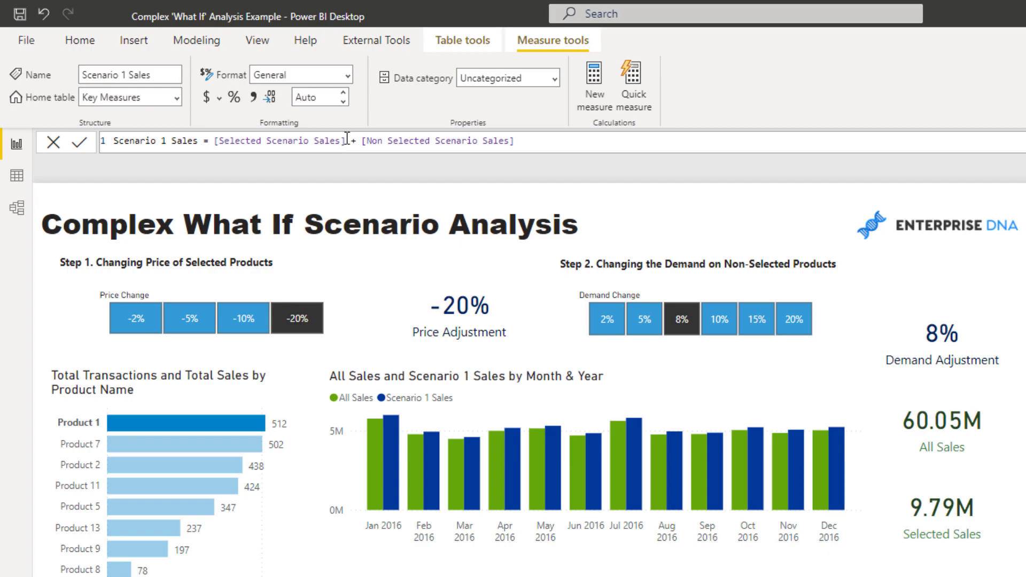
pyautogui.moveTo(346, 140); pyautogui.dragTo(213, 141)
pyautogui.moveTo(514, 141); pyautogui.dragTo(361, 141)
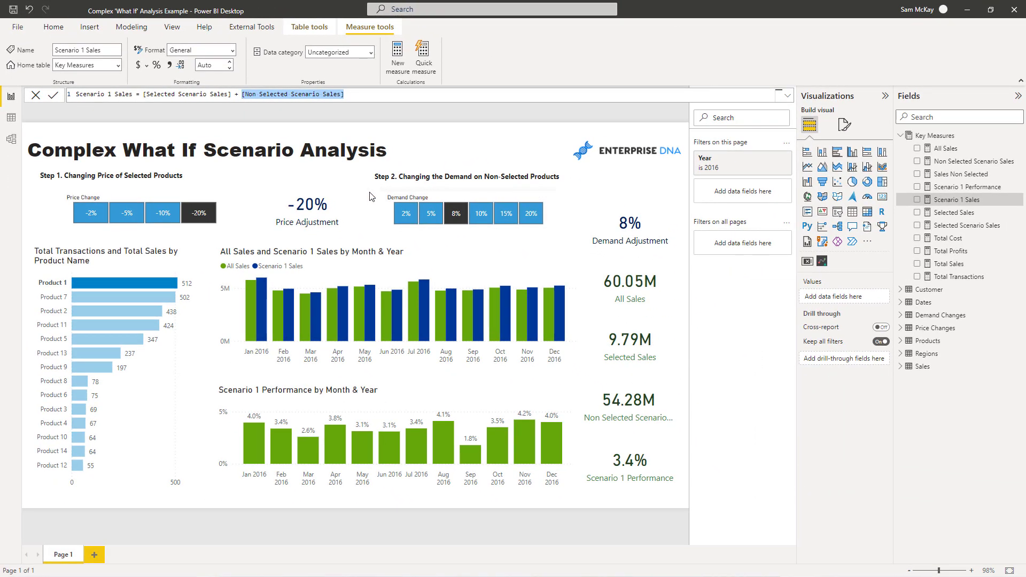
# Step: Show the Scenario 1 Performance DAX, highlighting the Scenario 1 Sales numerator and All Sales denominator
pyautogui.click(947, 187)
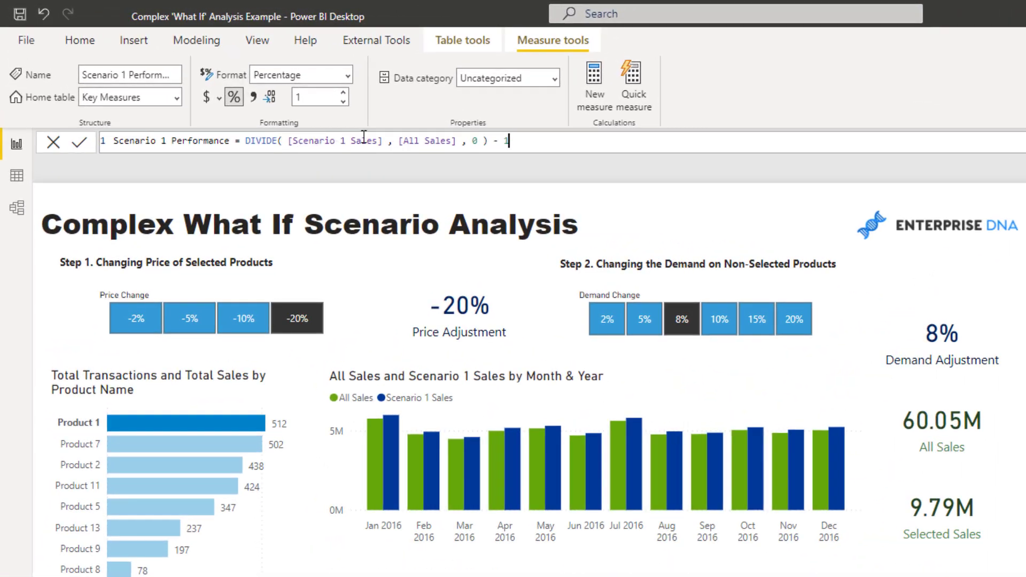
pyautogui.moveTo(391, 140); pyautogui.dragTo(292, 142)
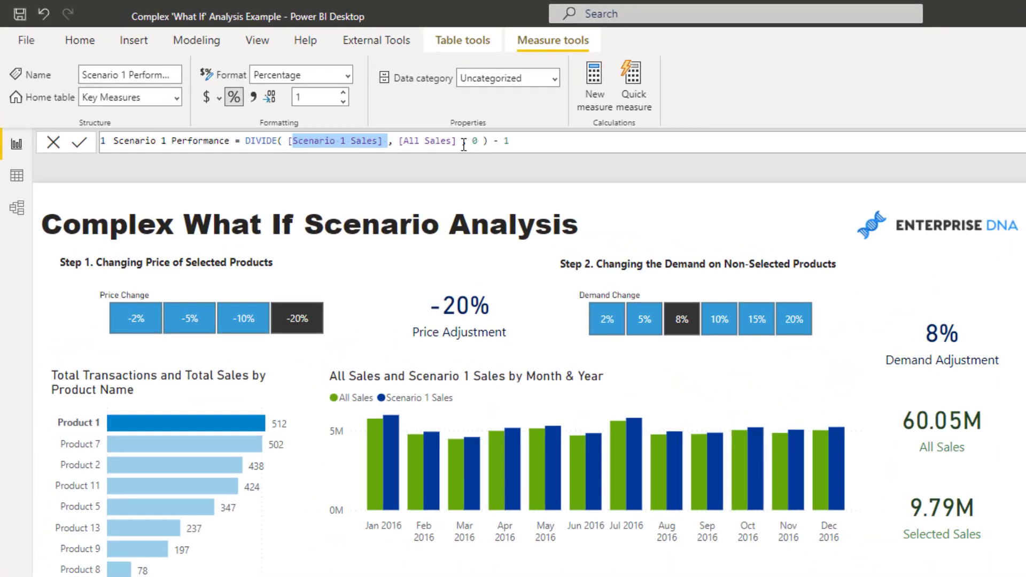
pyautogui.moveTo(462, 142); pyautogui.dragTo(400, 144)
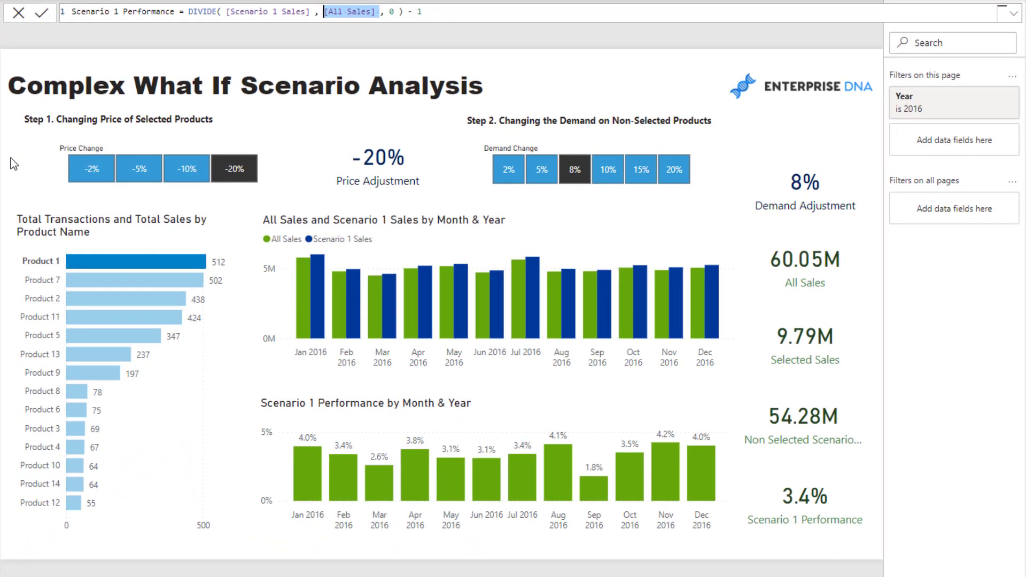
# Step: After trying Products 11 and 5, end with Products 1, 7 and 2 selected
pyautogui.moveTo(129, 280)
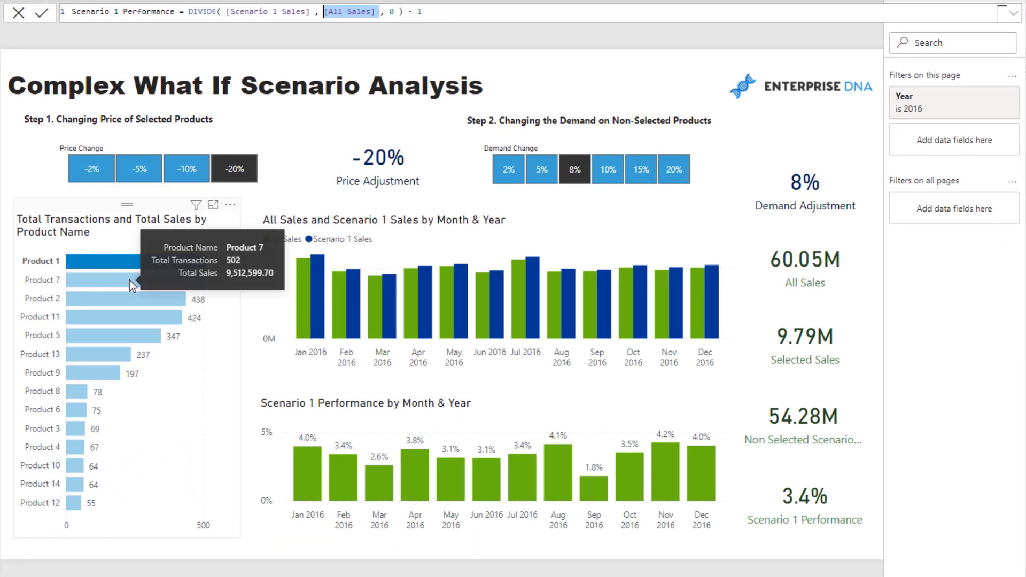
pyautogui.click(128, 313)
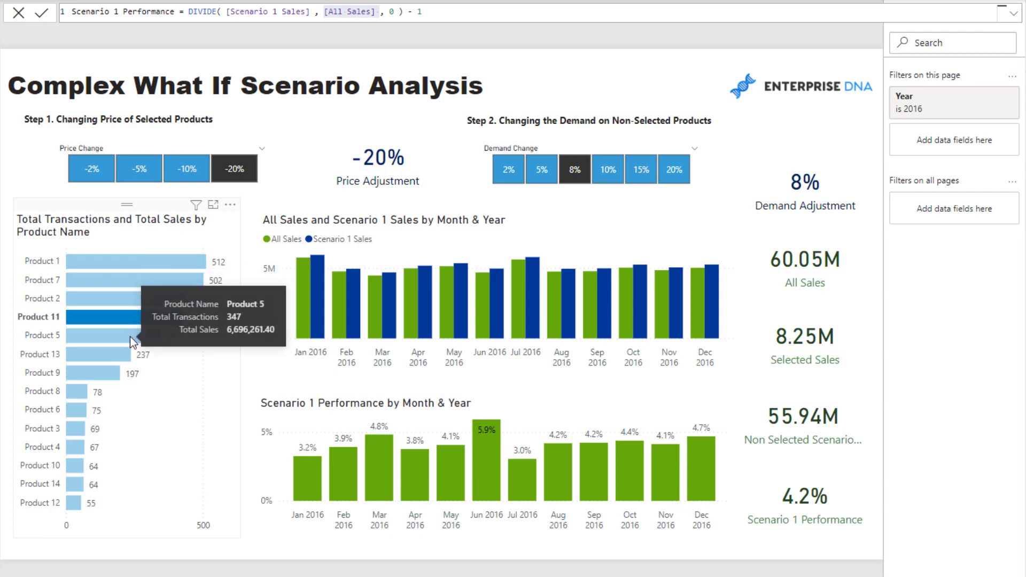
pyautogui.keyDown('ctrl'); pyautogui.click(130, 335); pyautogui.keyUp('ctrl')
pyautogui.keyDown('ctrl'); pyautogui.click(131, 332); pyautogui.keyUp('ctrl')
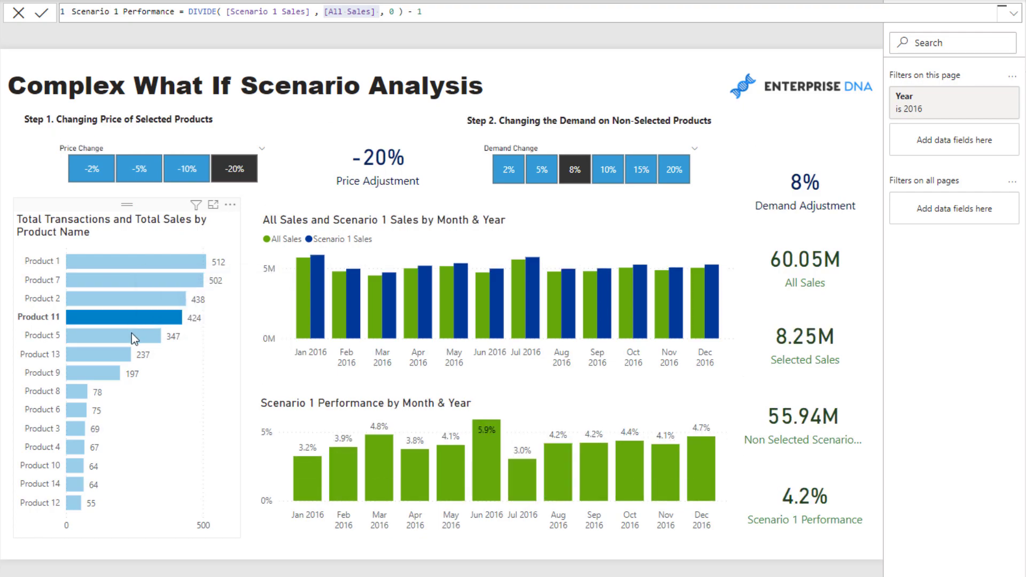
pyautogui.moveTo(101, 315)
pyautogui.click(110, 335)
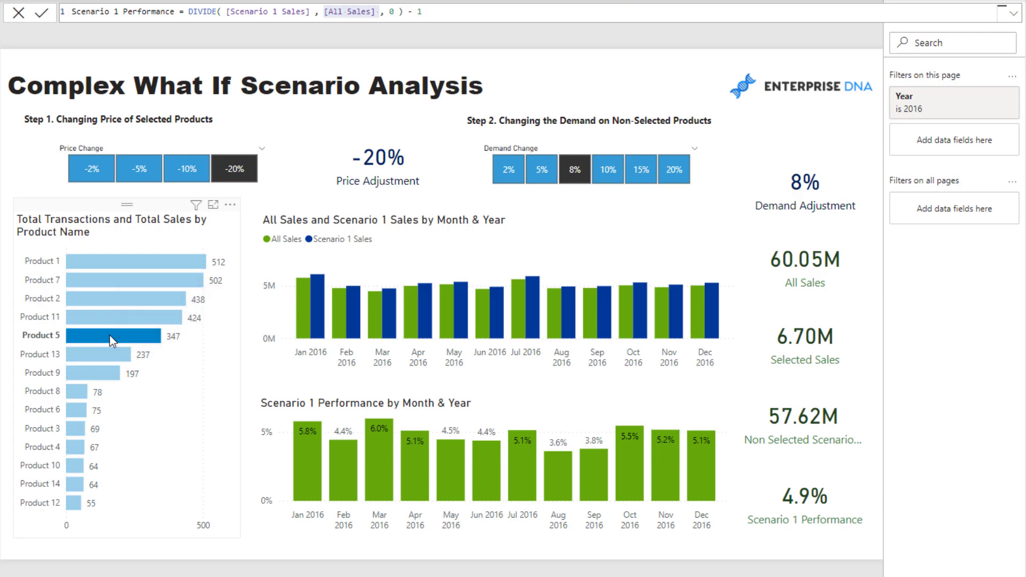
pyautogui.keyDown('ctrl'); pyautogui.click(137, 276); pyautogui.keyUp('ctrl')
pyautogui.keyDown('ctrl'); pyautogui.click(133, 298); pyautogui.keyUp('ctrl')
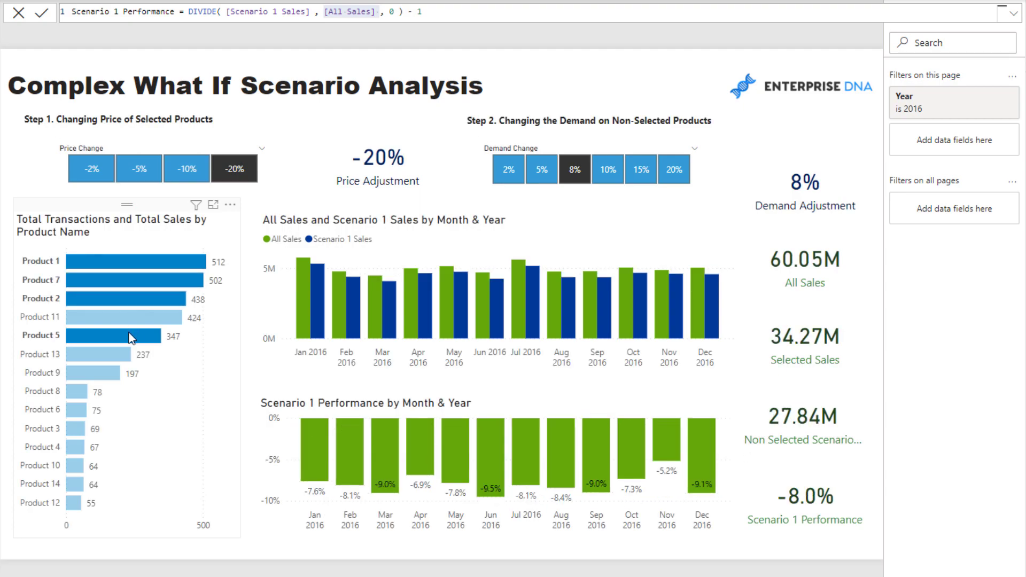
pyautogui.keyDown('ctrl'); pyautogui.click(131, 338); pyautogui.keyUp('ctrl')
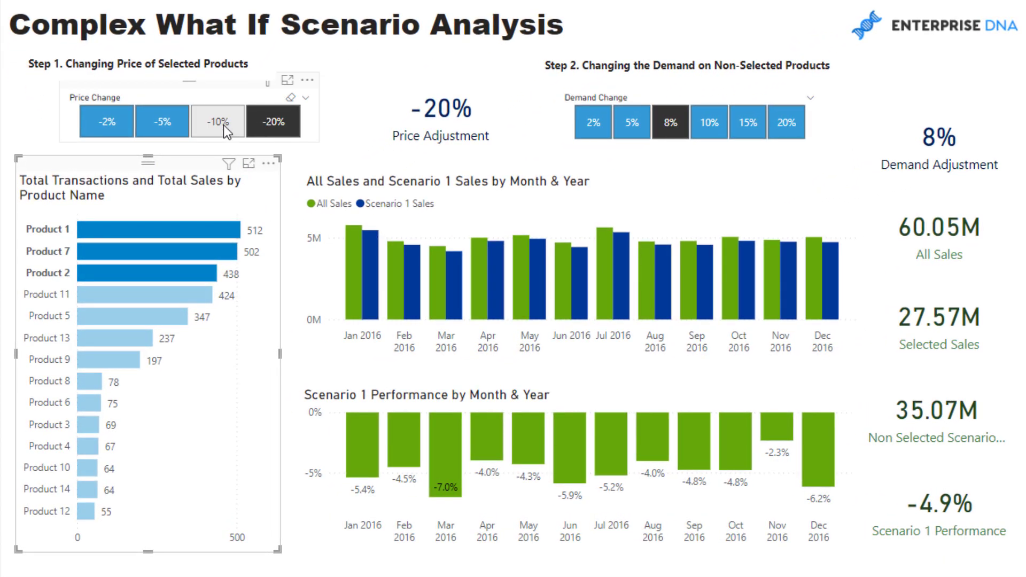
# Step: Set the price change to -10% and the demand change to 15%
pyautogui.click(197, 153)
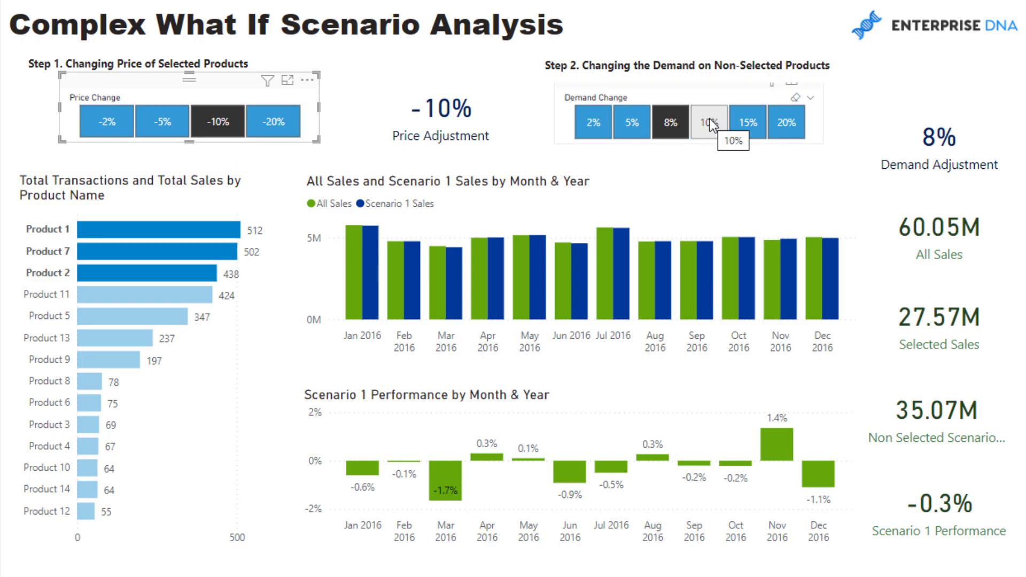
pyautogui.click(745, 123)
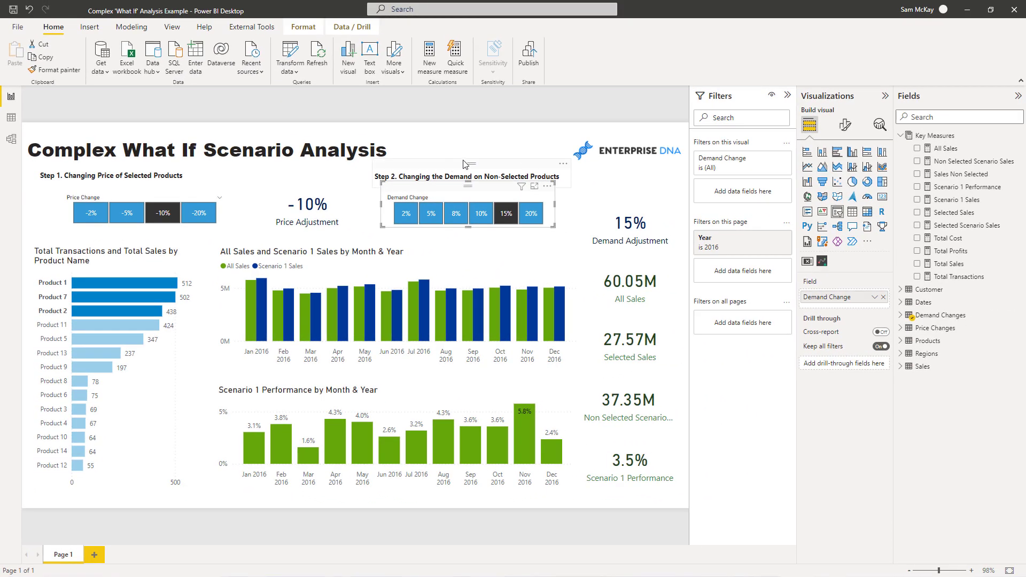
# Step: Toggle demand between 8% and 15%, clear the product selection, and reselect 15%
pyautogui.click(477, 153)
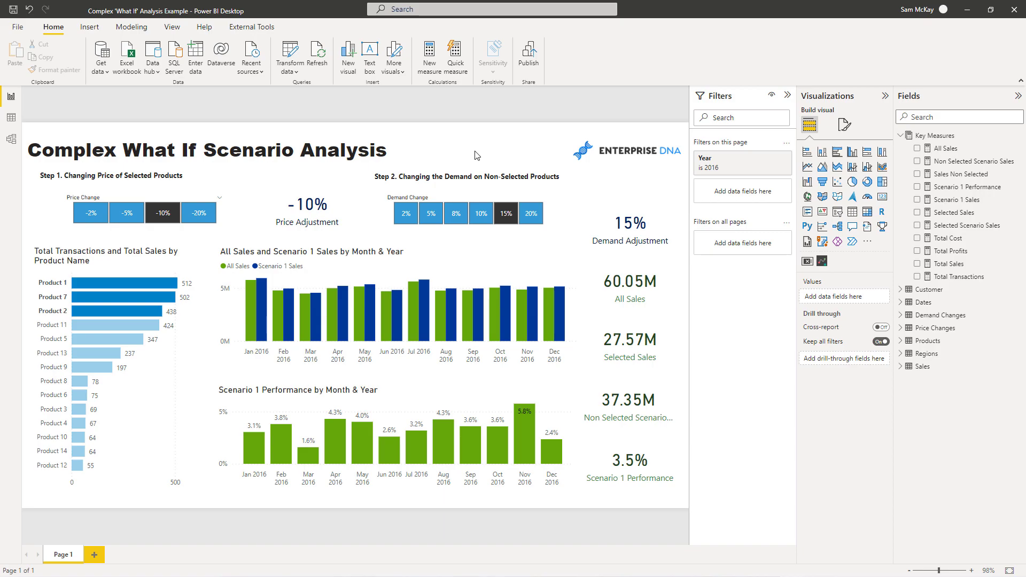
pyautogui.click(462, 216)
pyautogui.click(505, 216)
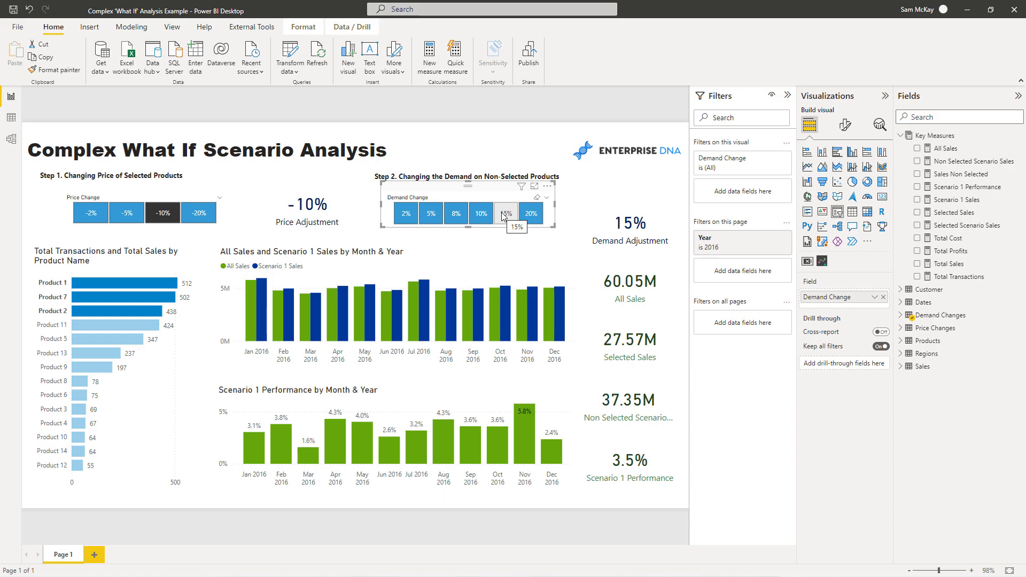
pyautogui.click(114, 305)
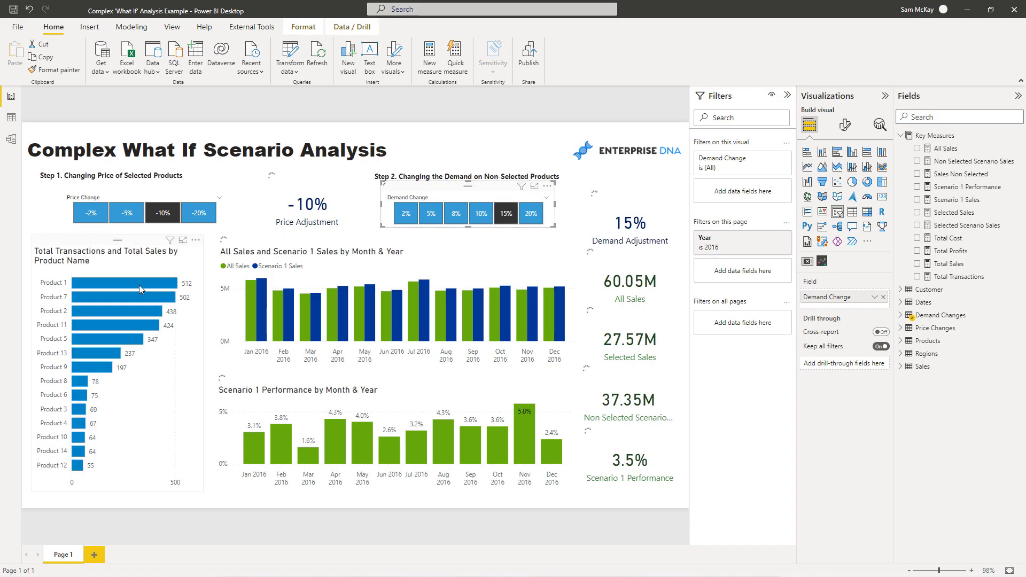
pyautogui.click(506, 214)
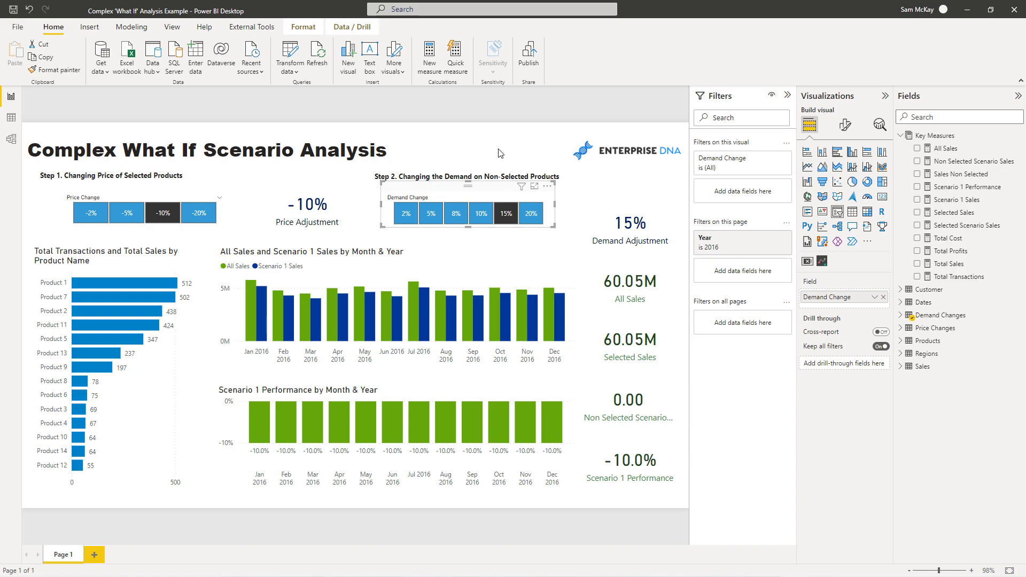
pyautogui.click(500, 154)
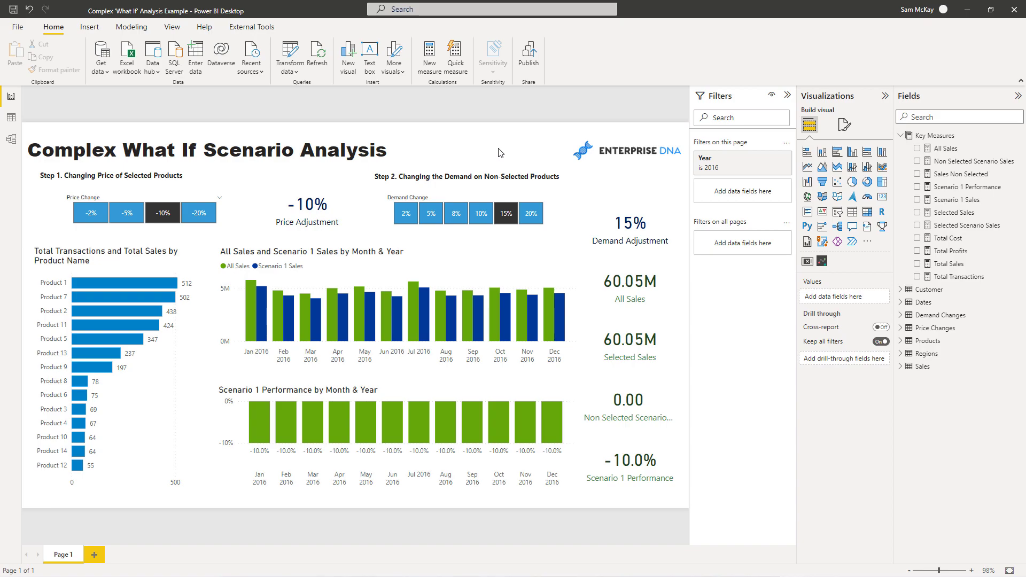